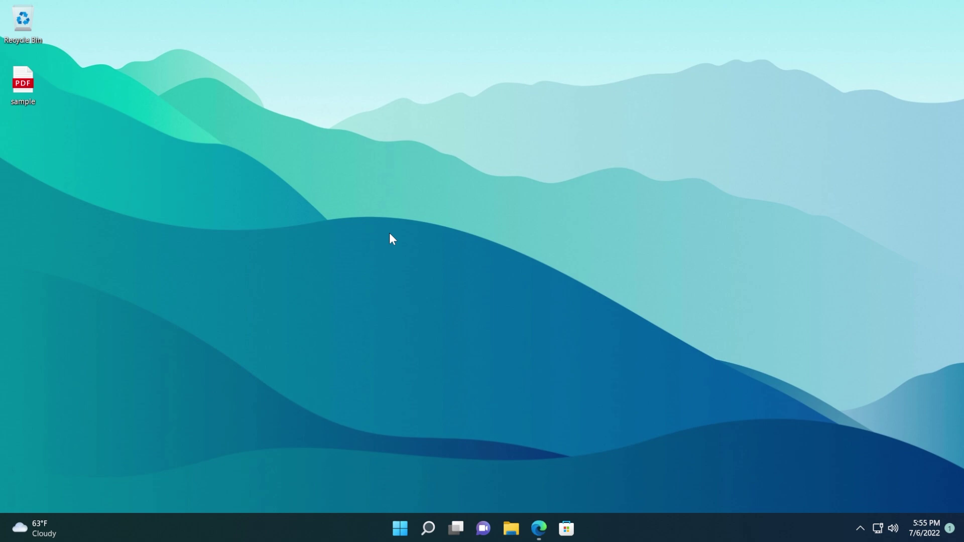
Switch to the Edge window showing the WorkinTool PDF Converter product page
key(alt+Tab)
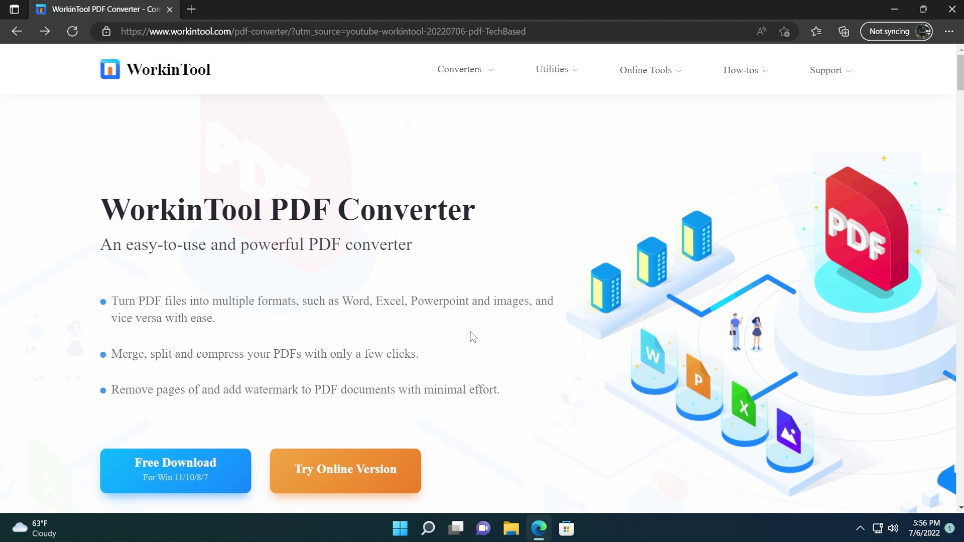
Scroll the WorkinTool product page and start the Free Download of the desktop converter
scroll(478, 318, down, 15)
scroll(478, 319, up, 15)
click(168, 474)
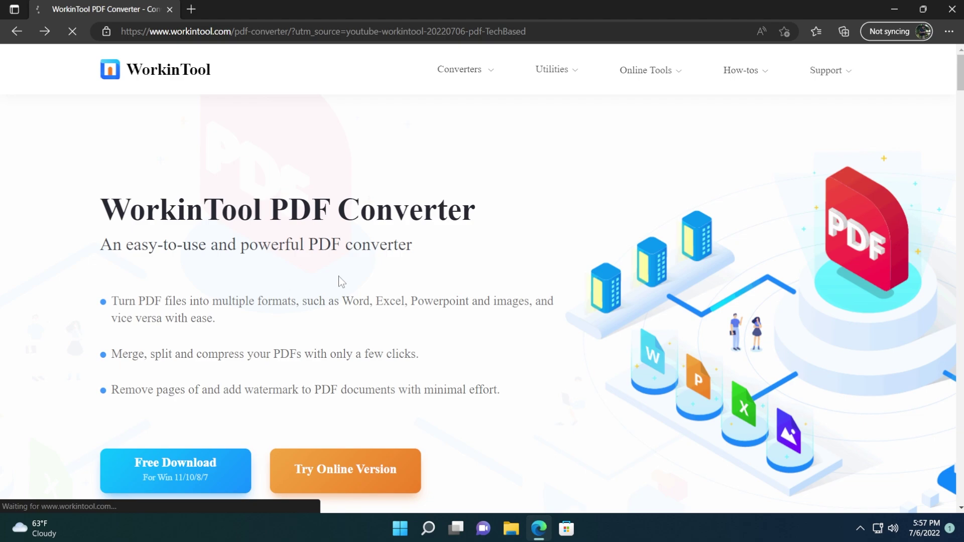
Reveal the desktop and install Workintool PDF Converter 1.4.0.0 at the default location
key(super+d)
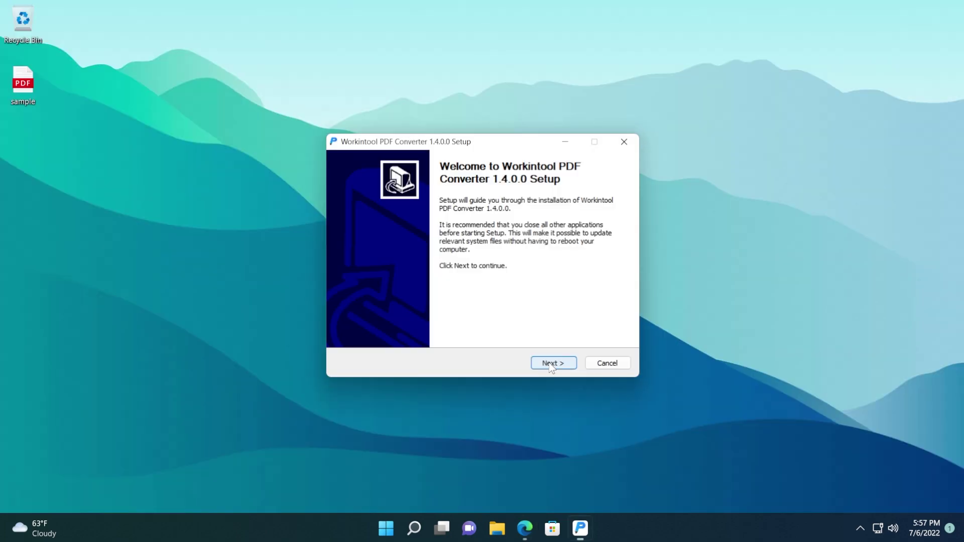
click(550, 363)
click(553, 363)
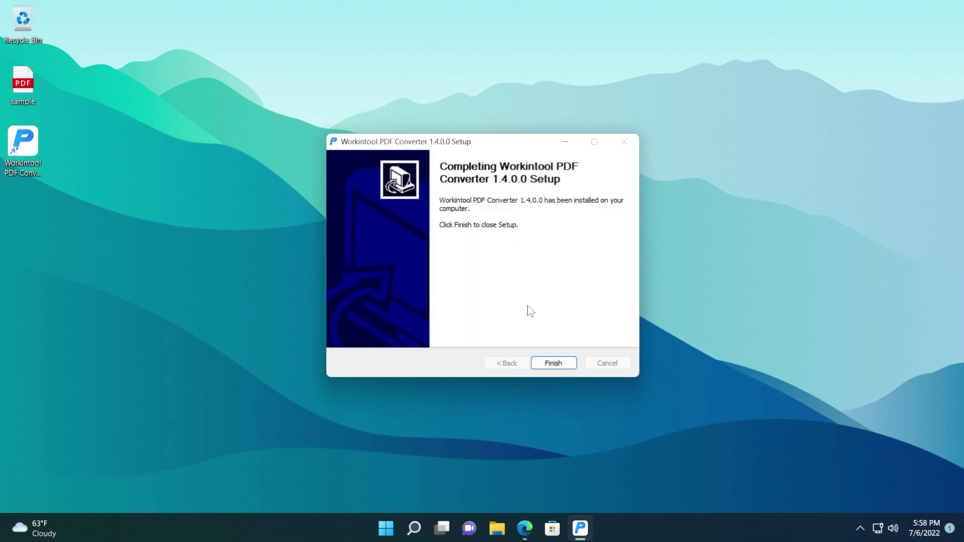
click(553, 363)
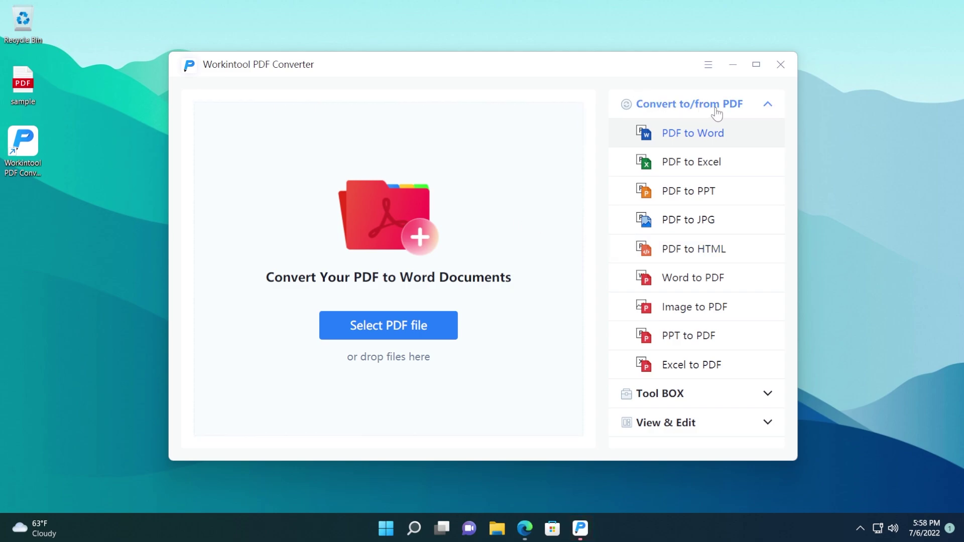
Expand Tool BOX and View & Edit, then go back to Convert to/from PDF
click(685, 396)
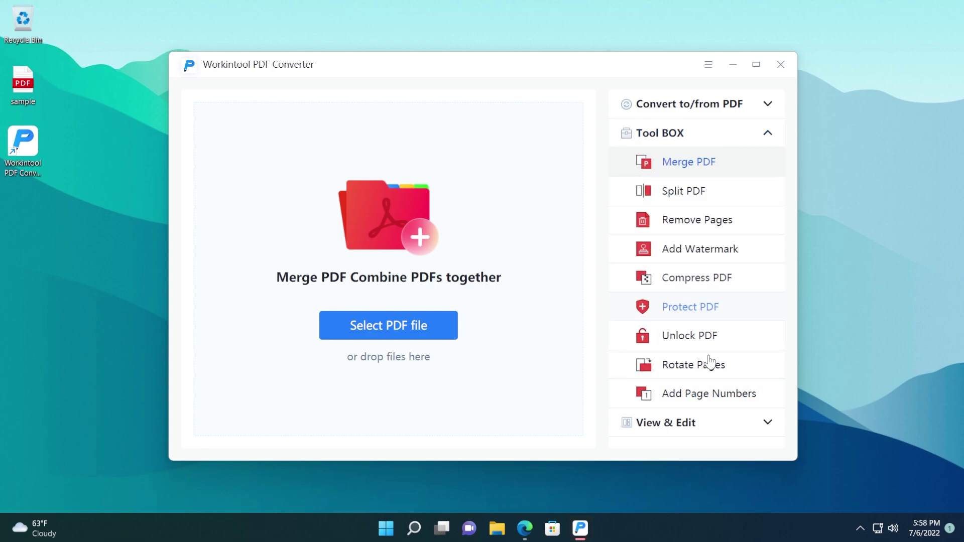
click(703, 422)
click(693, 103)
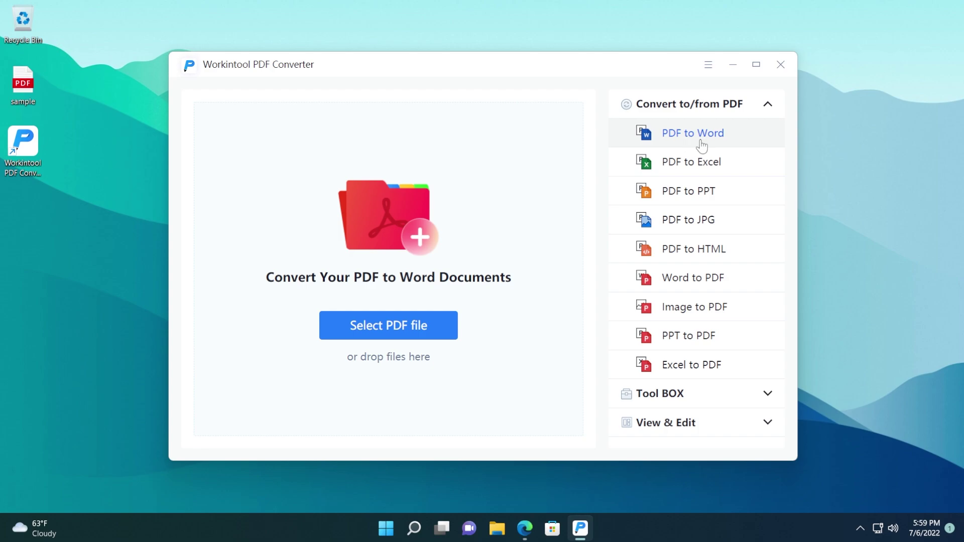
Load sample.pdf from the desktop into PDF to Word and convert it
click(395, 327)
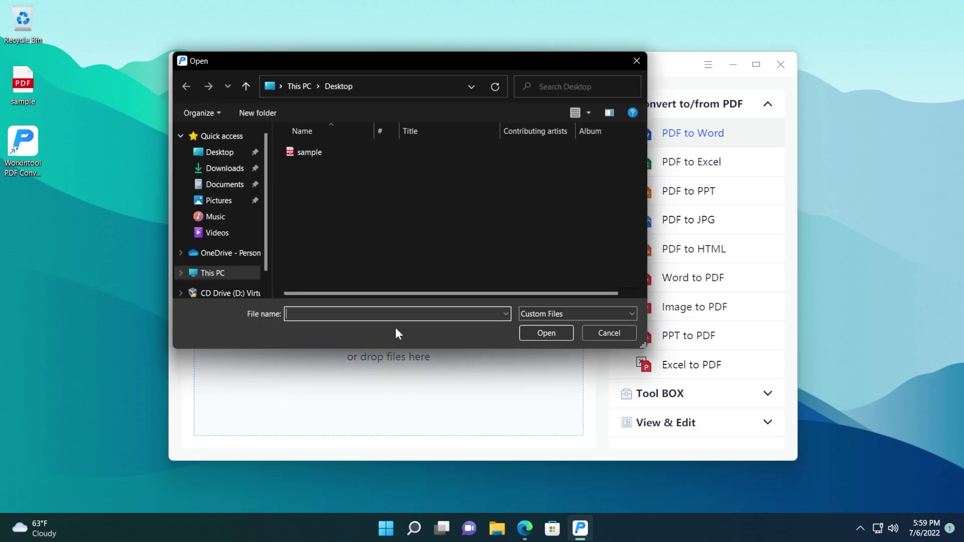
click(337, 151)
click(541, 334)
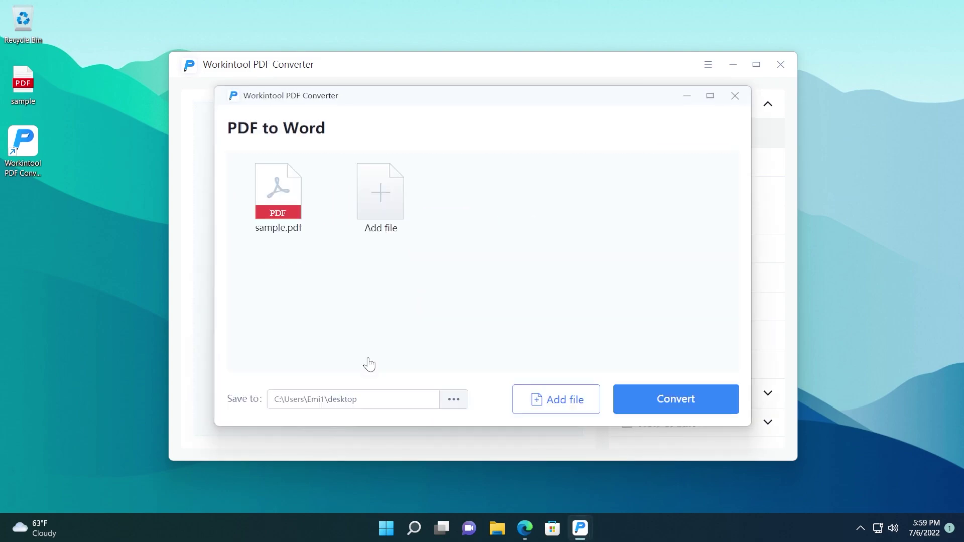
click(372, 399)
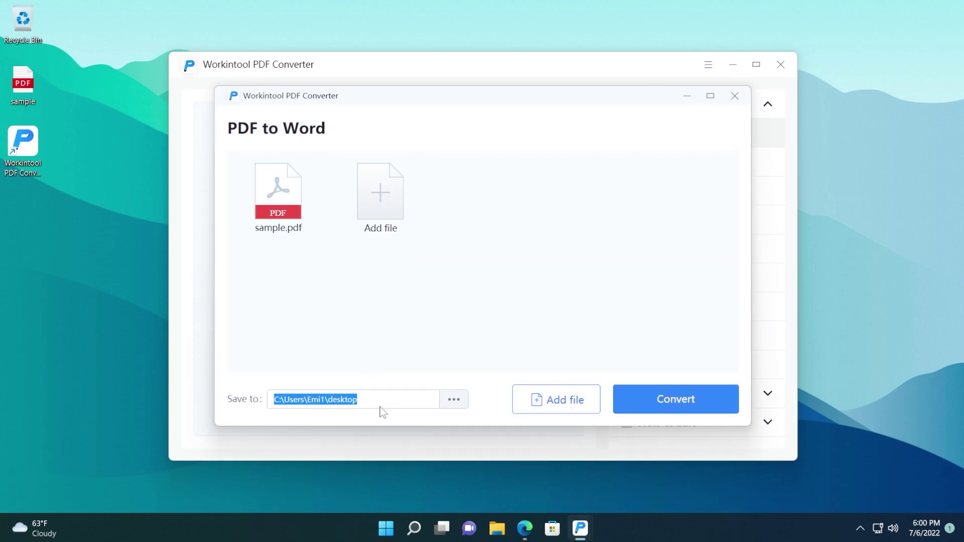
click(377, 399)
click(668, 400)
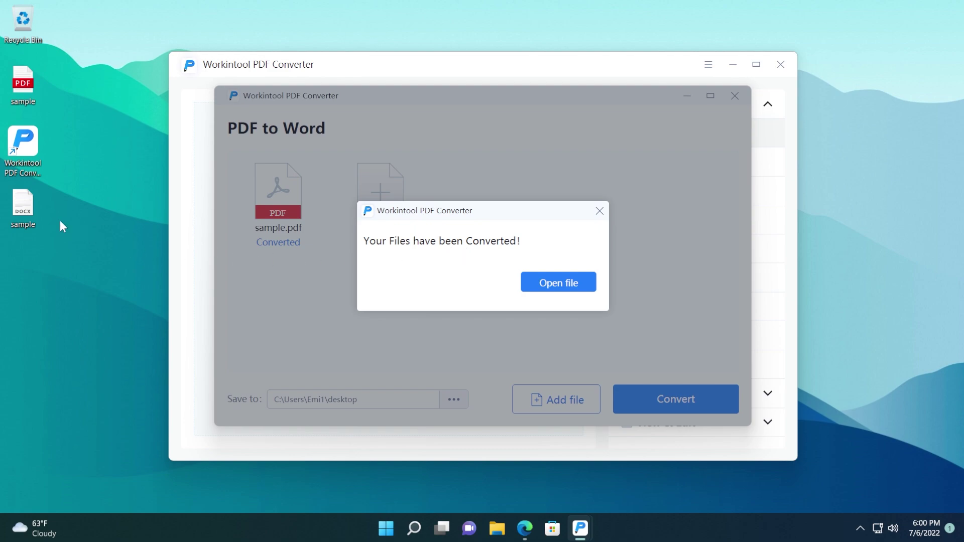
Check the converted sample file's Properties show a .docx type, then close the windows
click(22, 210)
right_click(22, 211)
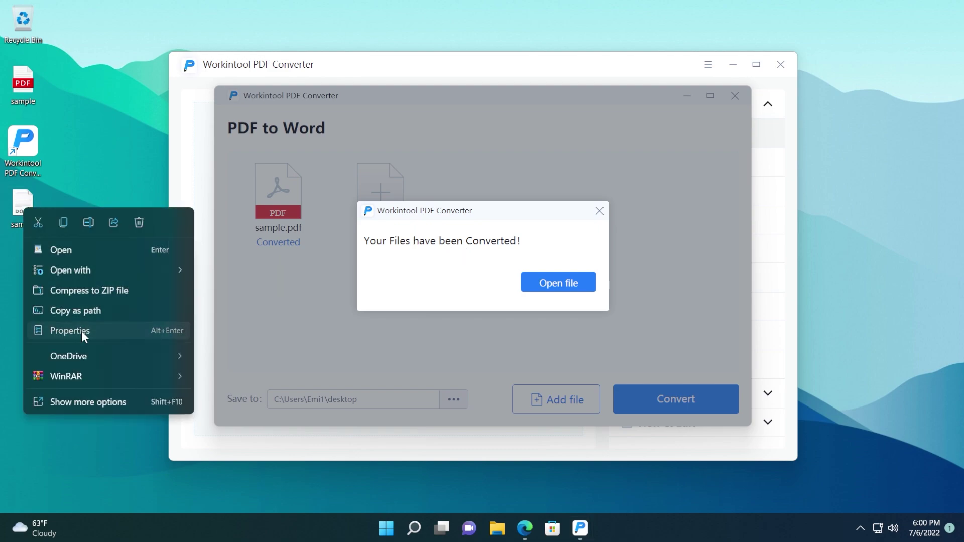
click(81, 330)
drag(122, 200, 234, 132)
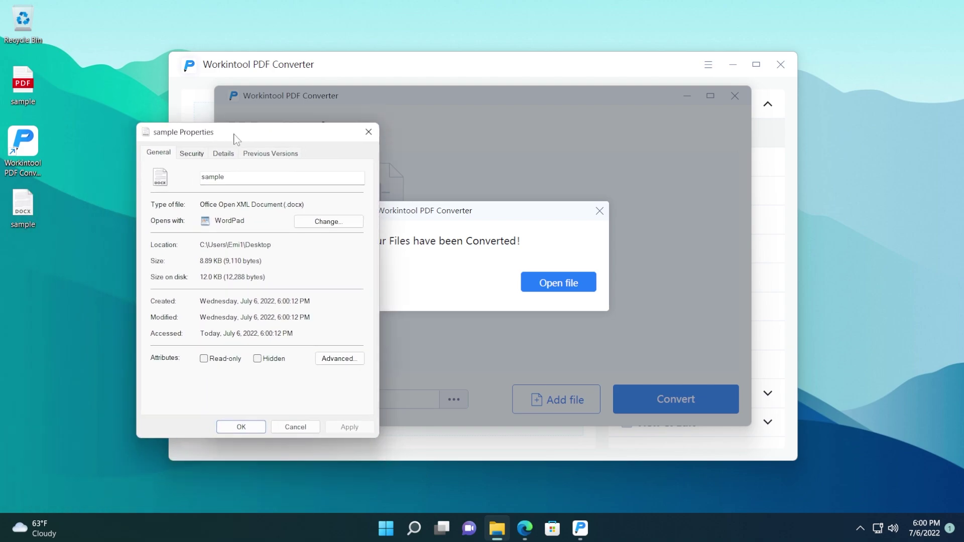
drag(287, 205, 304, 205)
click(300, 205)
click(368, 132)
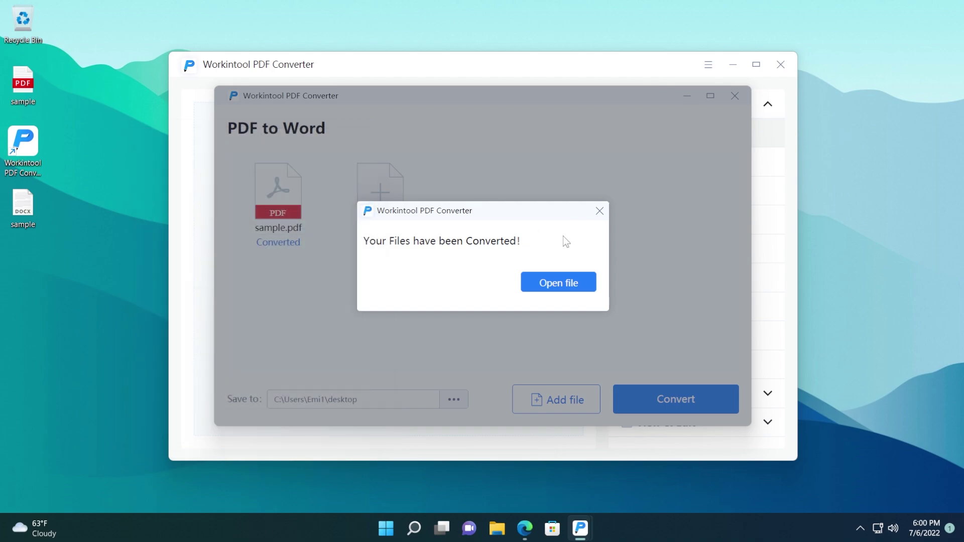
click(600, 210)
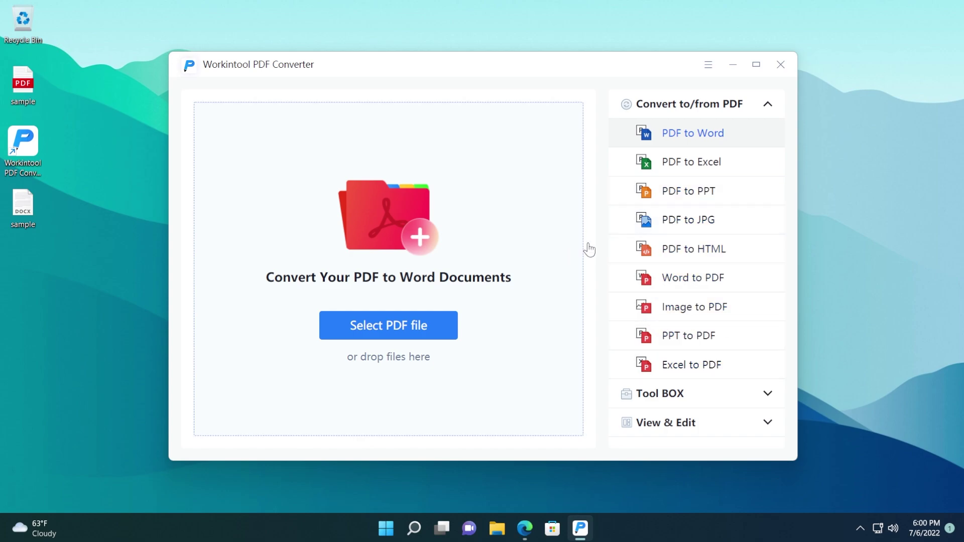
Convert image 1153879 to a PDF with Landscape orientation using Image to PDF
click(677, 311)
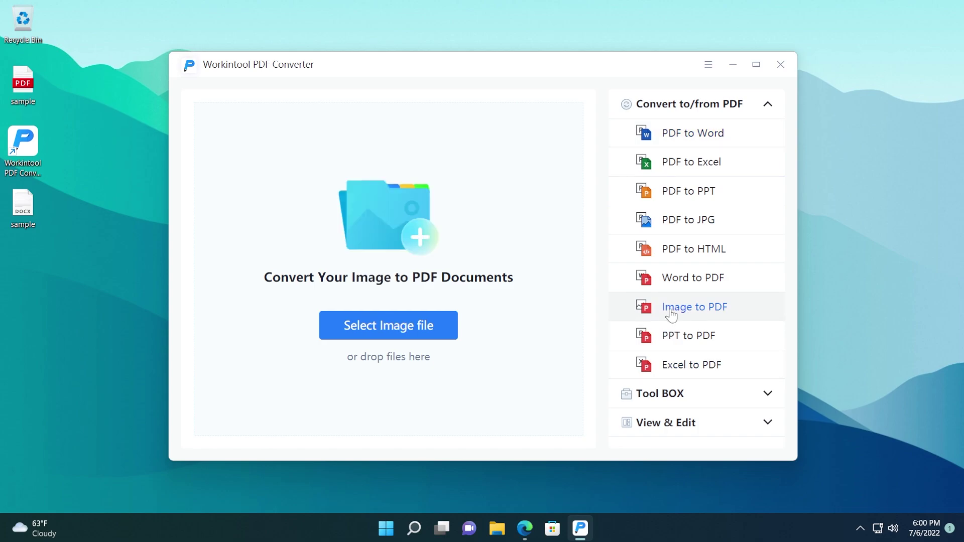
click(390, 333)
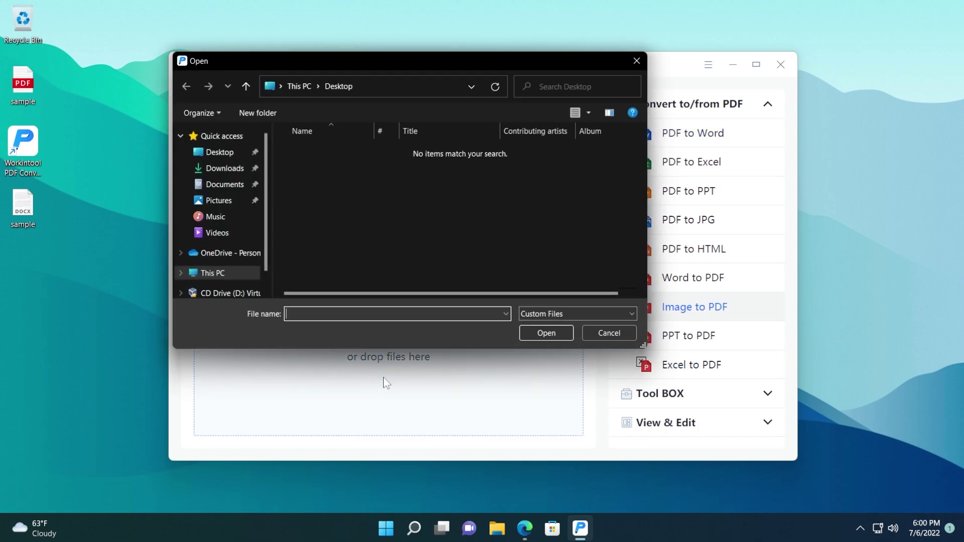
click(342, 169)
click(546, 334)
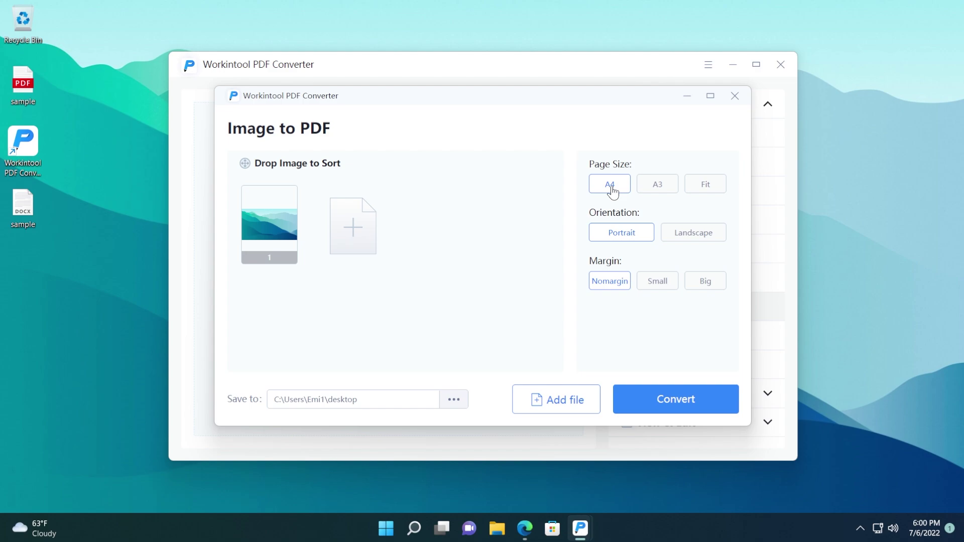
click(679, 239)
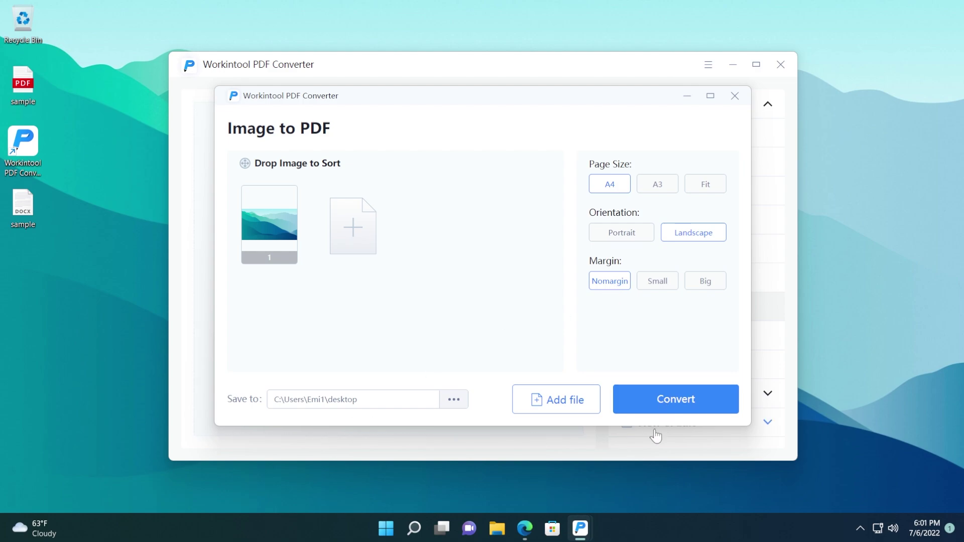
double_click(32, 263)
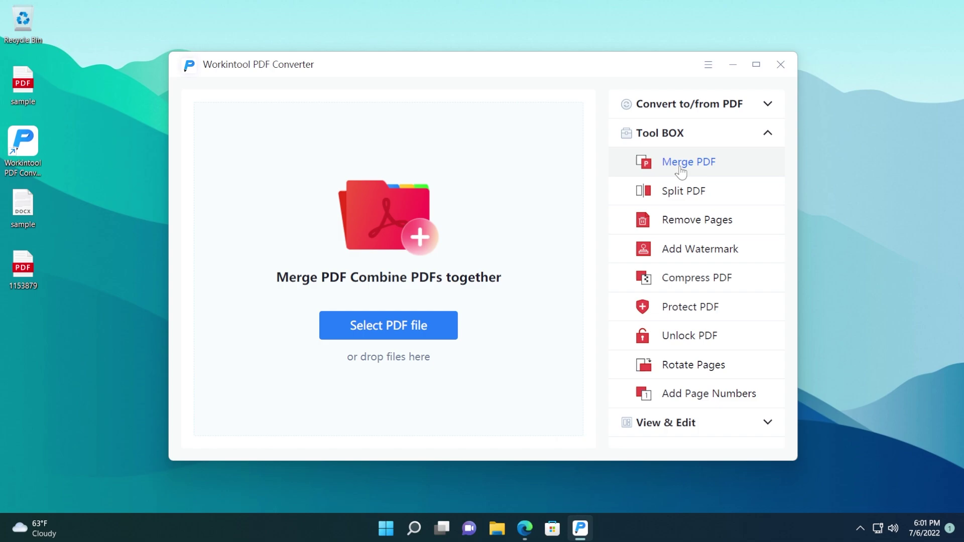
Merge 1153879.pdf and sample.pdf from the Desktop into 1153879_merge.pdf and open it
click(396, 323)
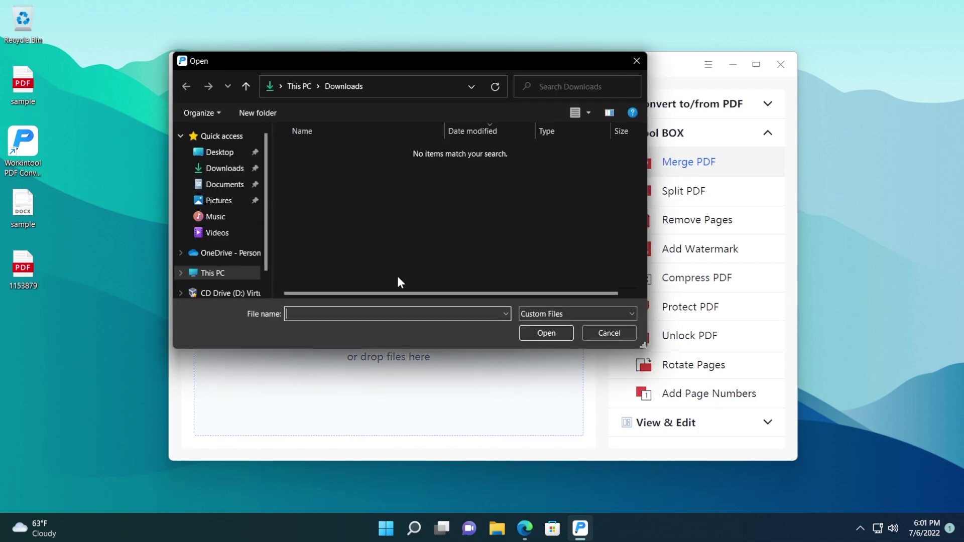
click(219, 152)
drag(293, 192, 315, 156)
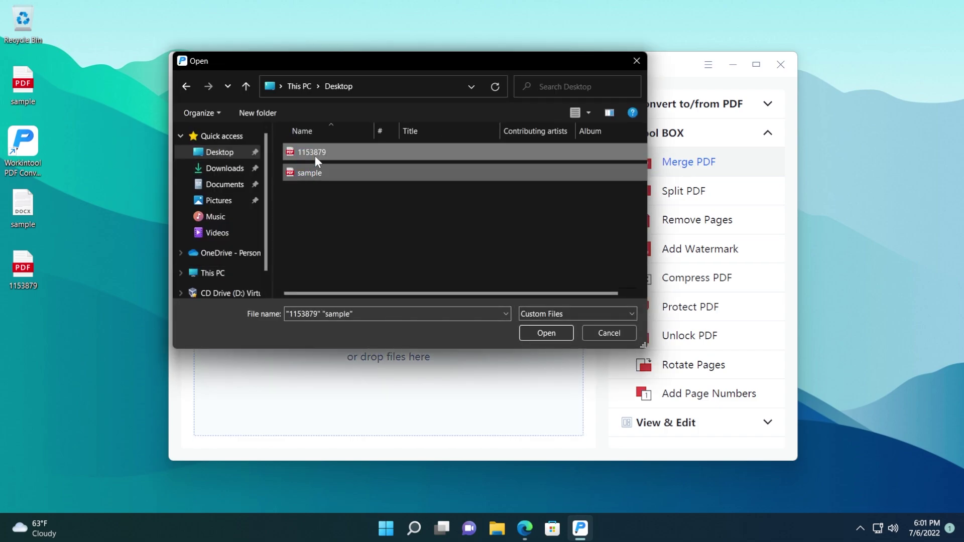
click(548, 332)
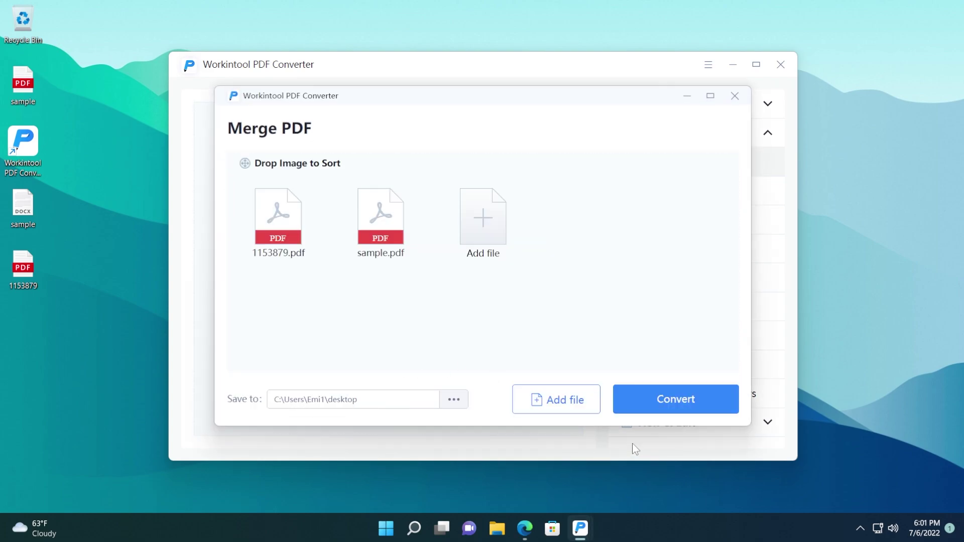
click(645, 408)
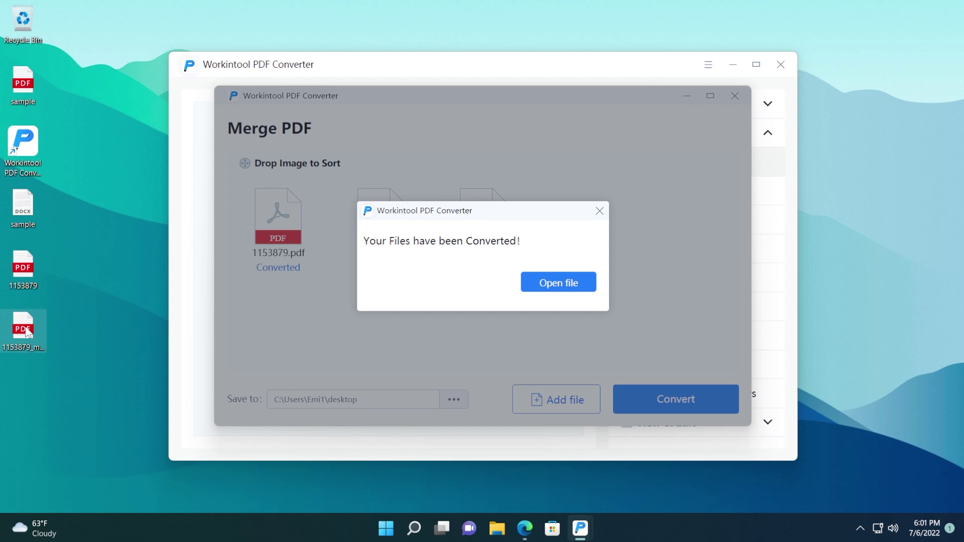
click(558, 281)
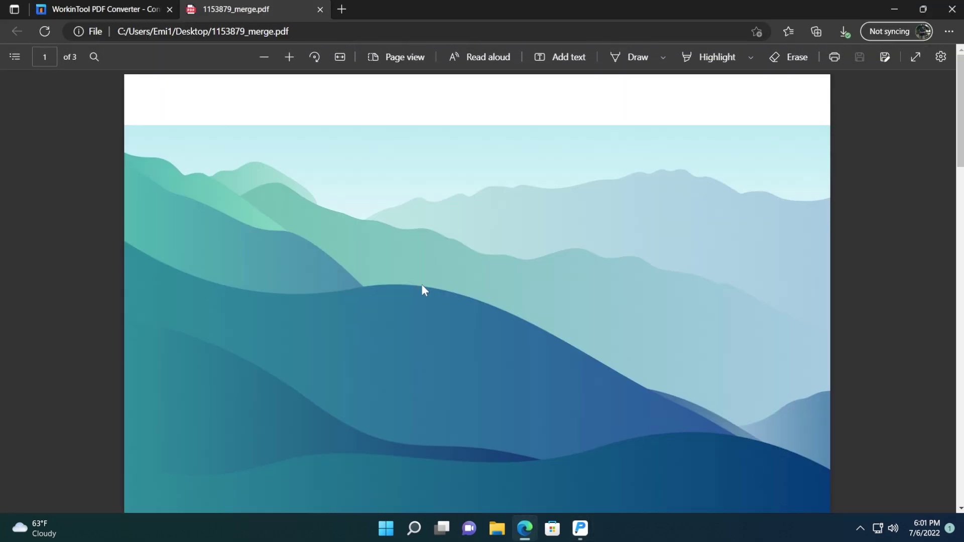
Scroll through the three pages of 1153879_merge.pdf in the Edge viewer
scroll(433, 285, down, 15)
scroll(432, 285, up, 15)
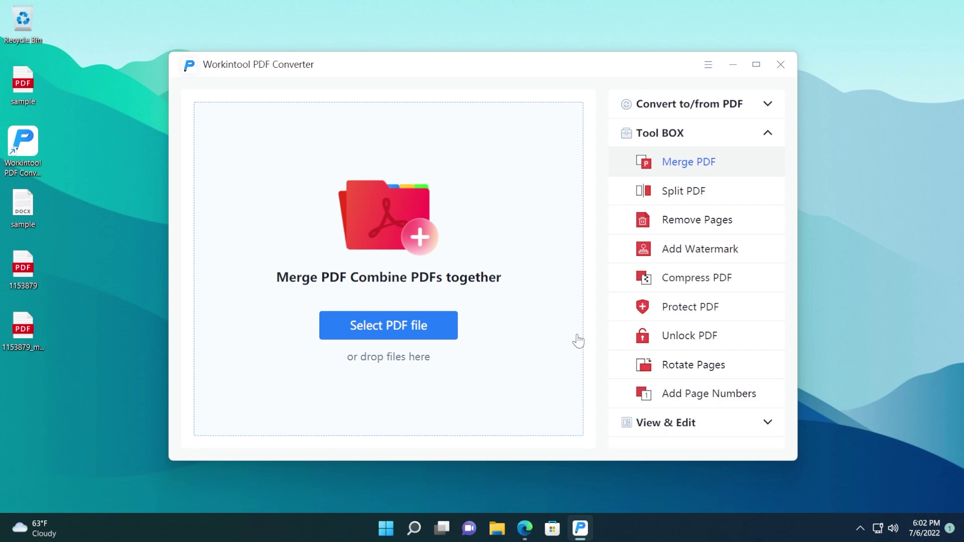
Open PDF Edit under View & Edit and pick the 1153879 PDF in its file picker
click(703, 422)
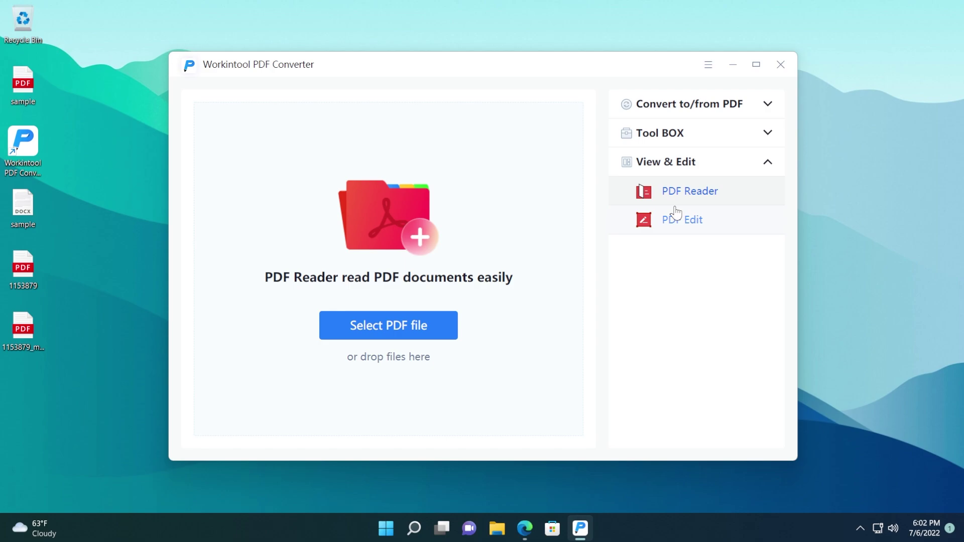
click(677, 227)
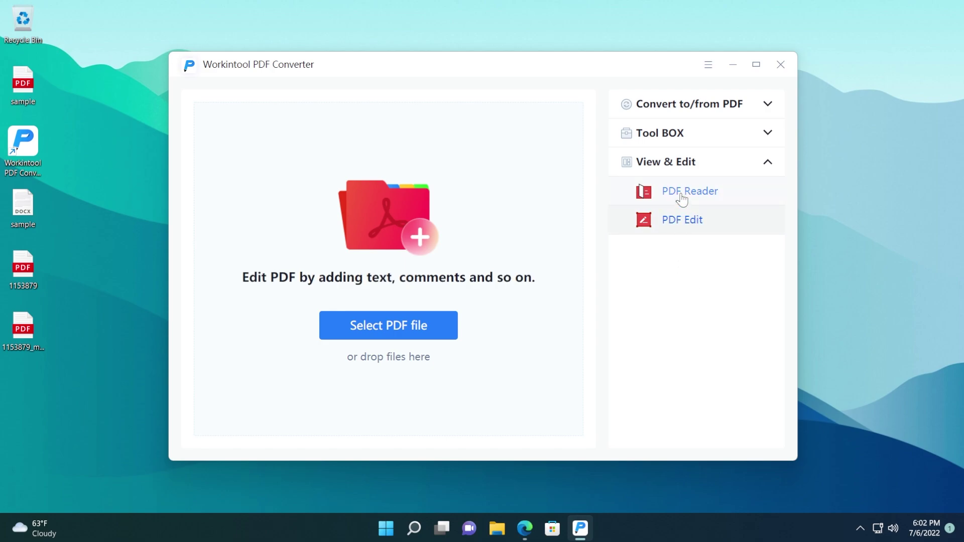
click(681, 199)
click(413, 369)
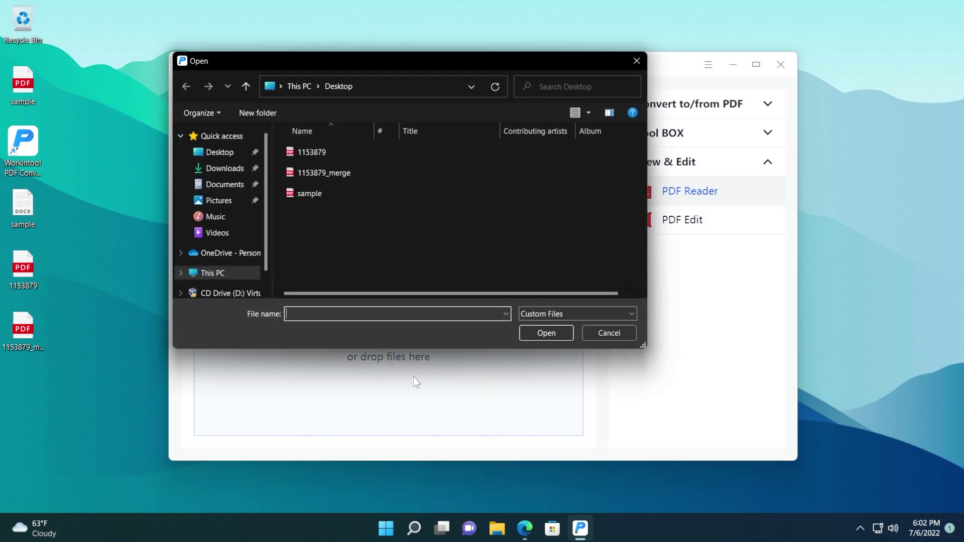
click(354, 153)
click(525, 333)
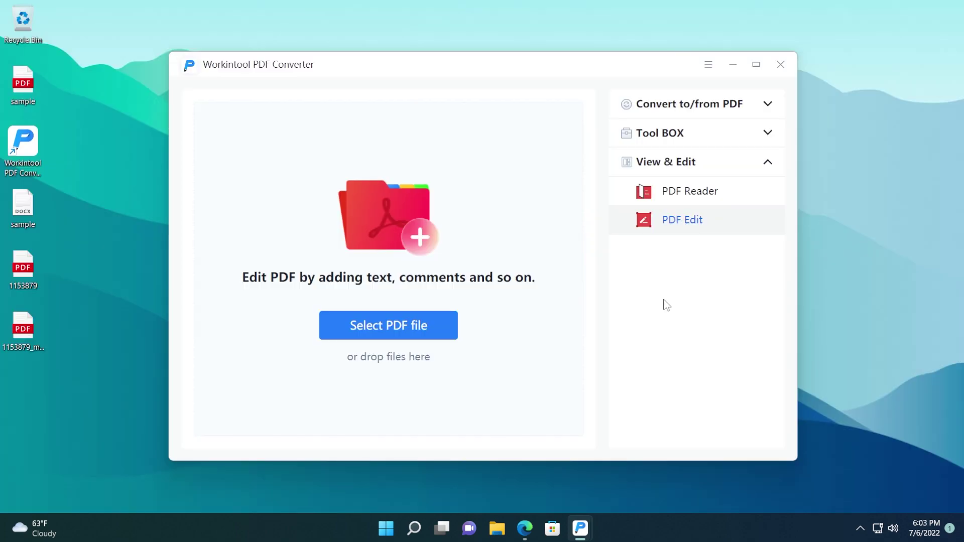
Cancel the PDF Edit file picker with Esc and expand the Tool BOX list
click(394, 325)
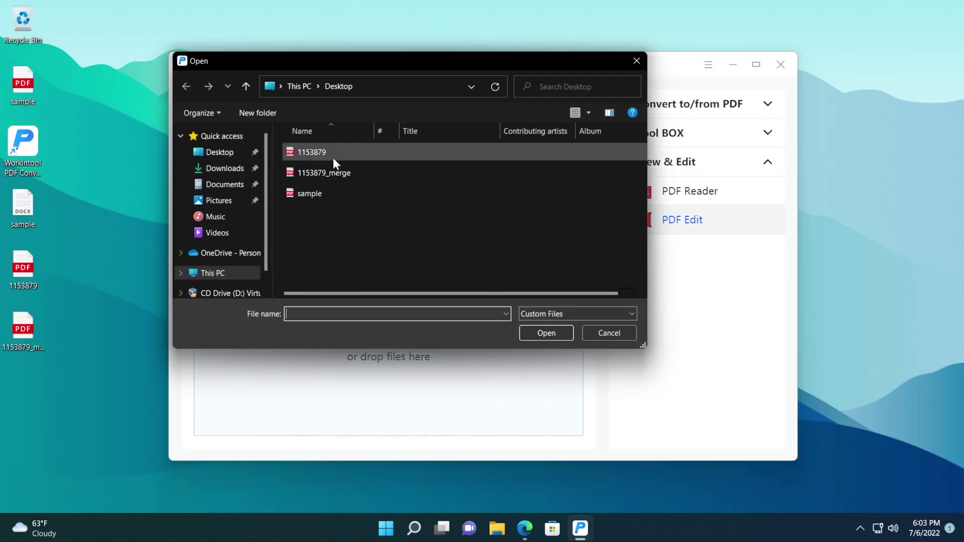
key(Escape)
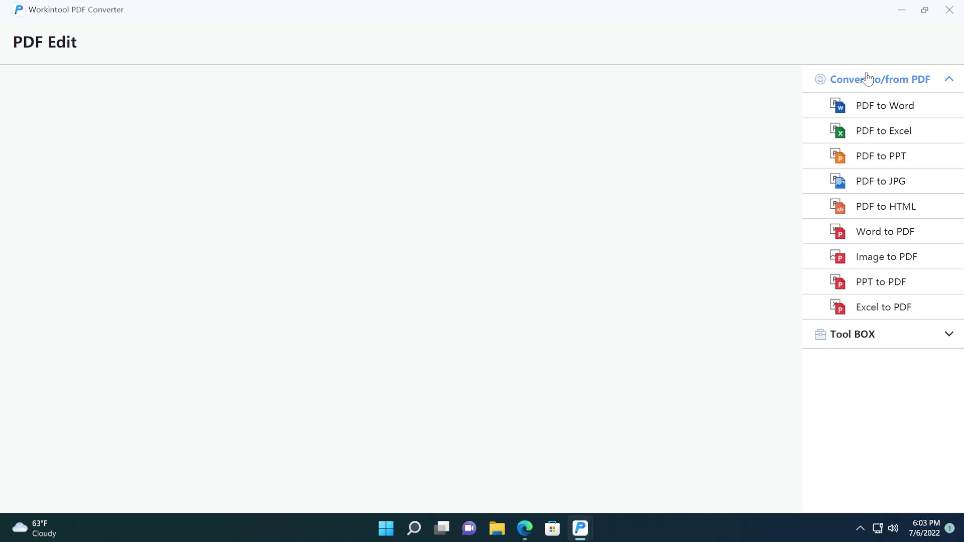
click(851, 335)
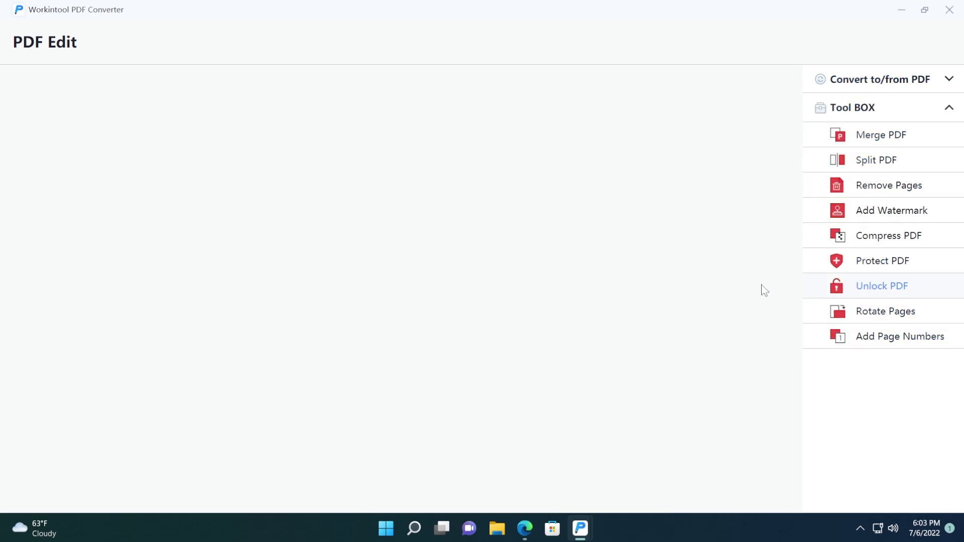